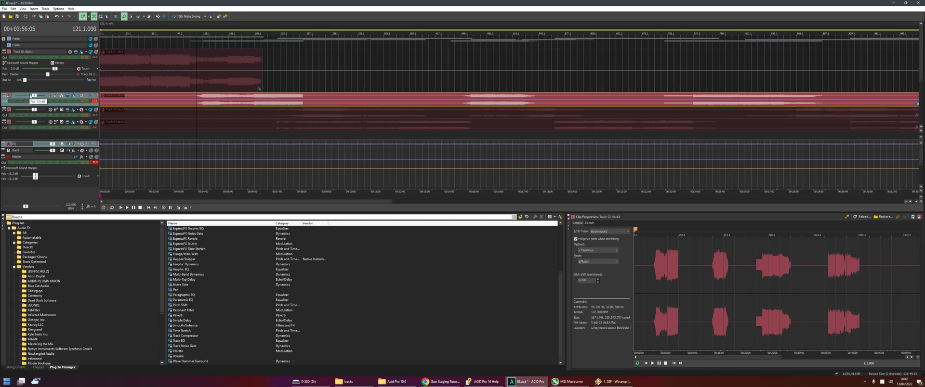
- Show the Mixing Console and open the Ozone 9 Match EQ plug-in on the Track 02 deck4 event, placing its window below the tracks
left_click(16, 367)
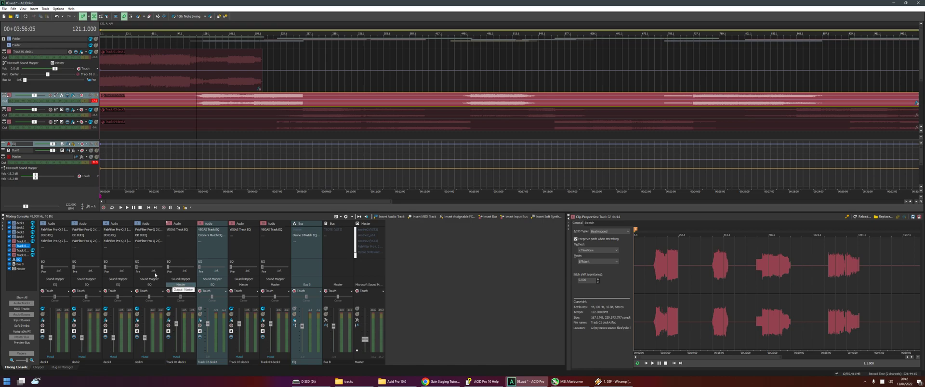
left_click(917, 105)
left_click_drag(254, 165, 237, 191)
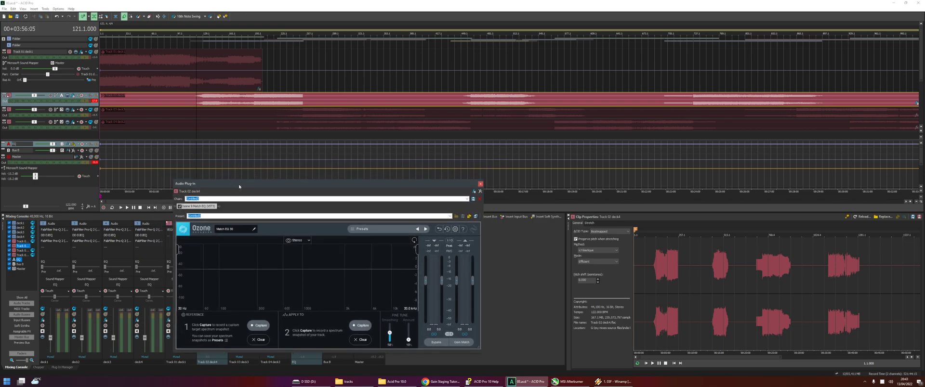
- Play the event from bar 129, pull the Track 02 deck4 volume fader fully down and reset it to its default
left_click(202, 105)
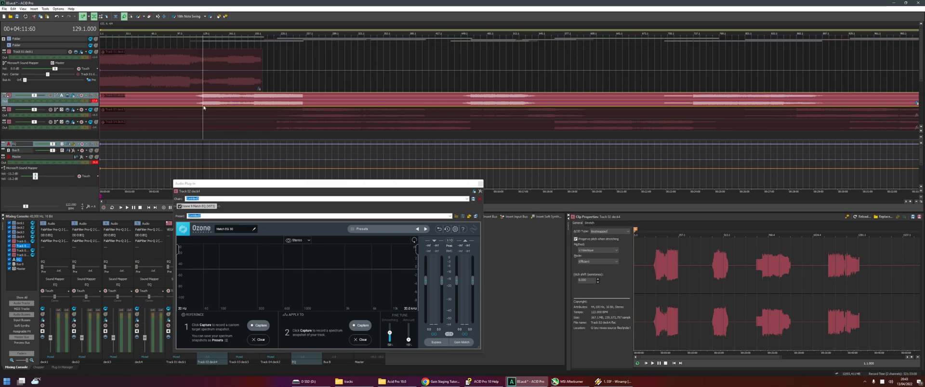
key("space")
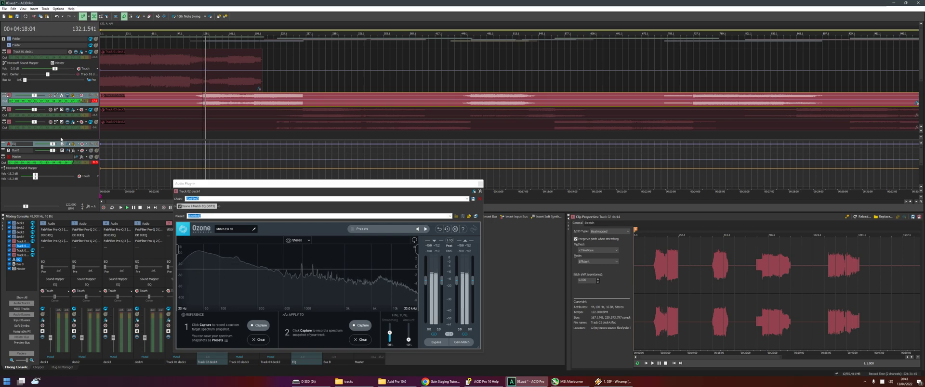
left_click_drag(34, 95, 15, 96)
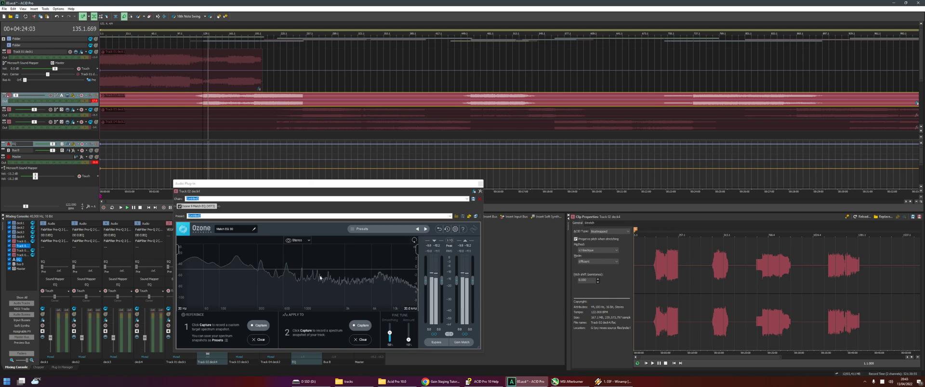
double_click(15, 94)
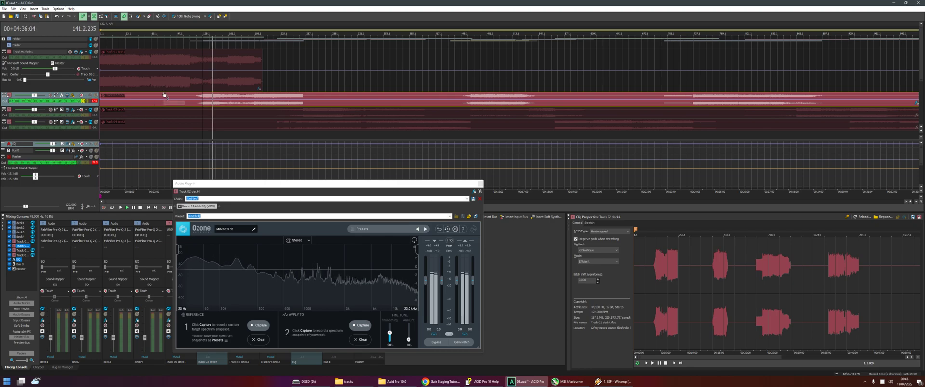
- Adjust the Track 02 deck4 event's gain during playback, place the cursor at bar 137 and stop playback
mouse_move(164, 95)
left_mouse_down()
mouse_move(163, 115)
mouse_move(175, 102)
left_mouse_up()
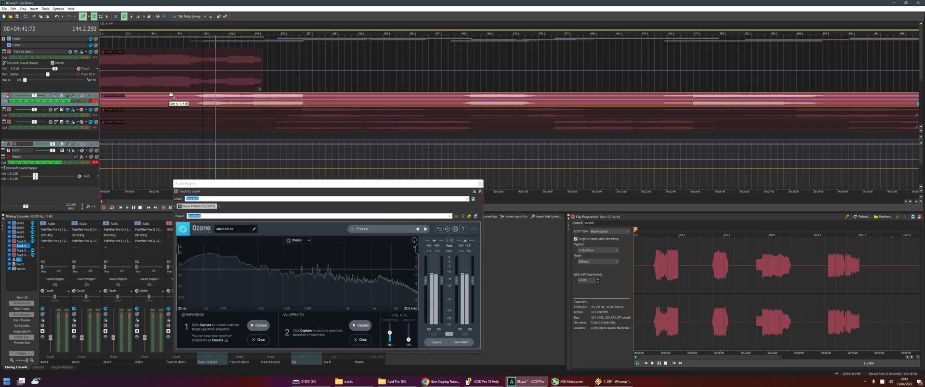
left_click(208, 106)
key("space")
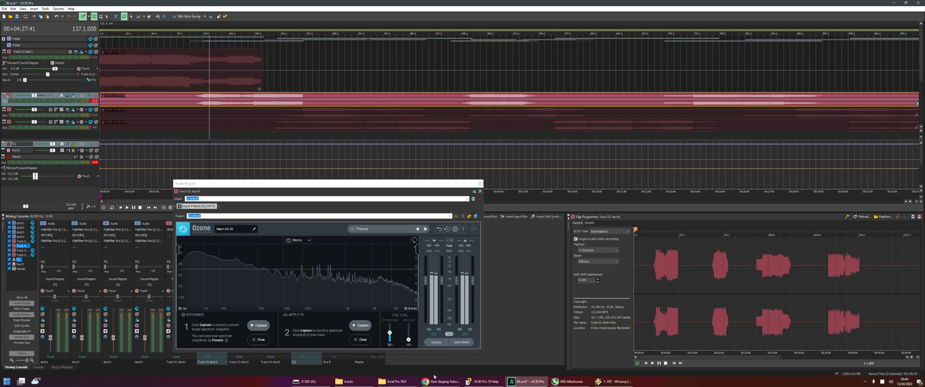
- Switch to ACID Pro 10 Help and examine the Audio signal flow diagram from audio media down to the master bus
left_click(484, 382)
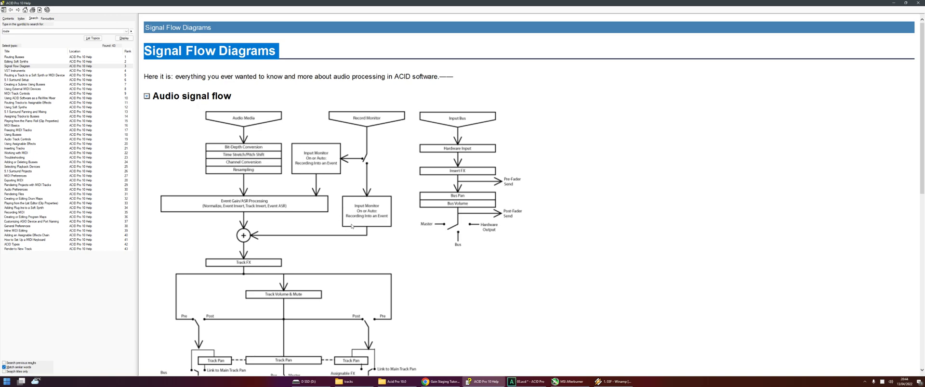
scroll(355, 224, "down", 3)
scroll(357, 221, "down", 3)
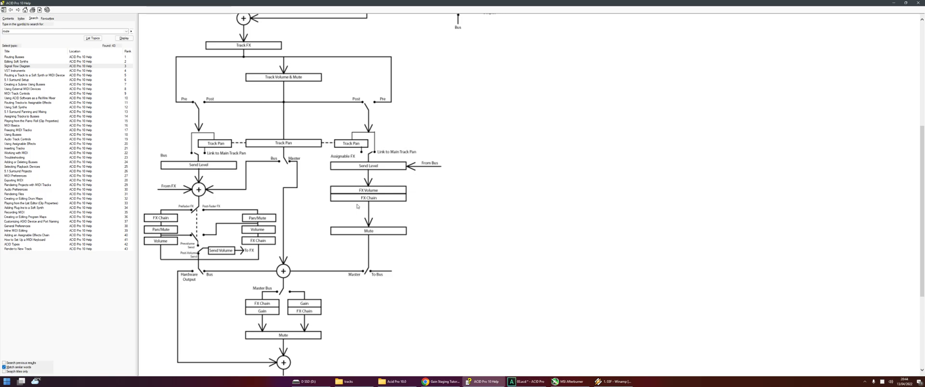
scroll(356, 206, "up", 6)
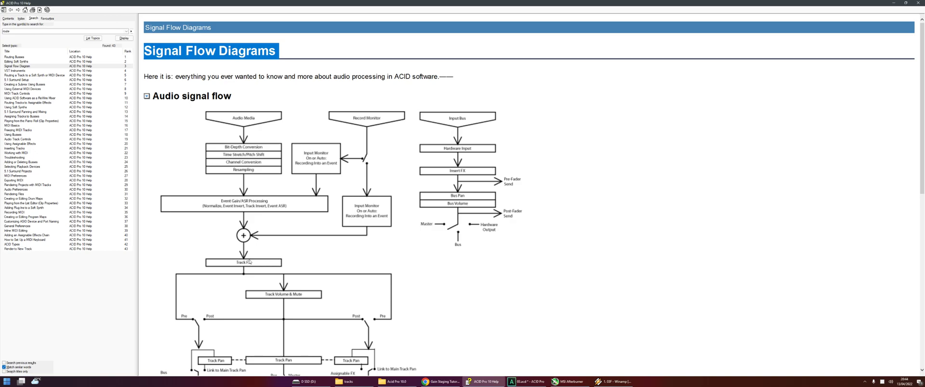
- Switch back to ACID Pro and place the cursor at bar 89 in the Track 01 deck1 event
key("alt+Tab")
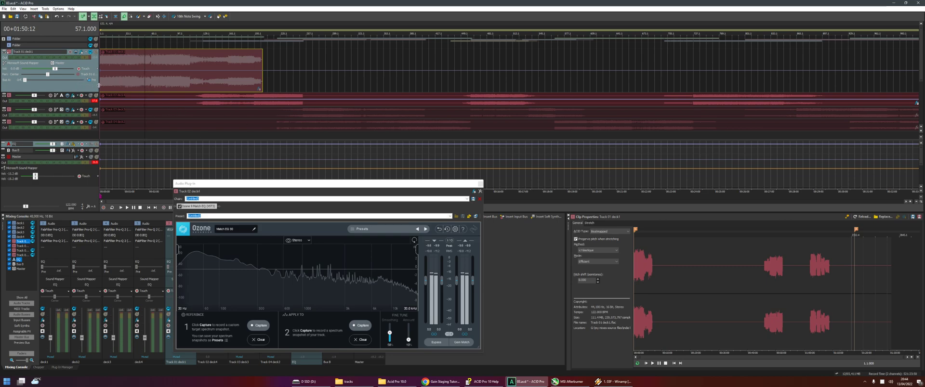
left_click(222, 91)
left_click(177, 81)
left_click(170, 89)
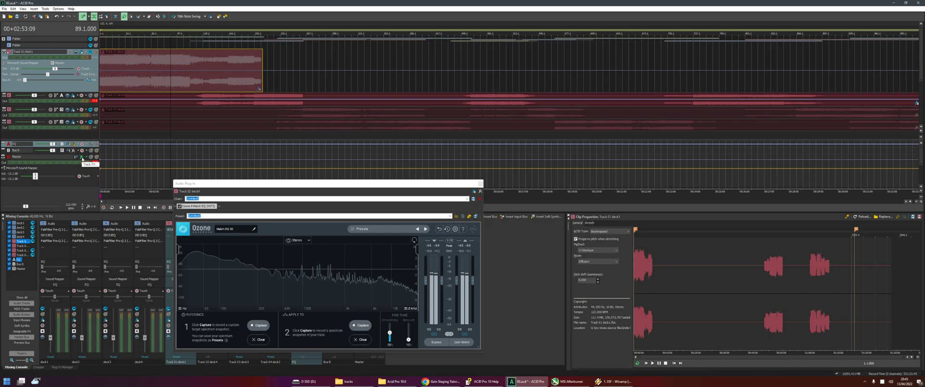
- Check the event gain stage in the help's signal flow diagram, and return to ACID Pro to select the Track 02 deck4 event at bar 137
key("alt+Tab")
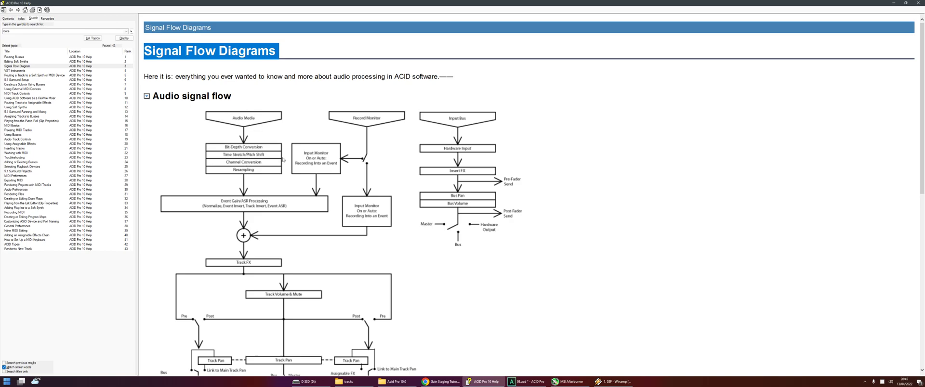
scroll(223, 130, "down", 2)
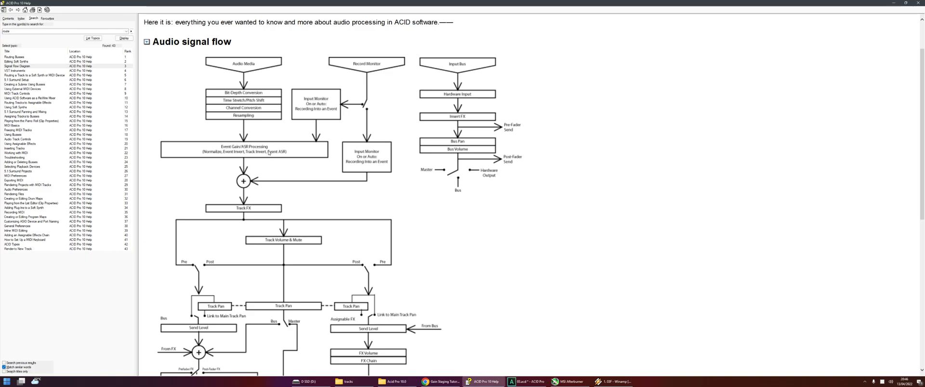
key("alt+Tab")
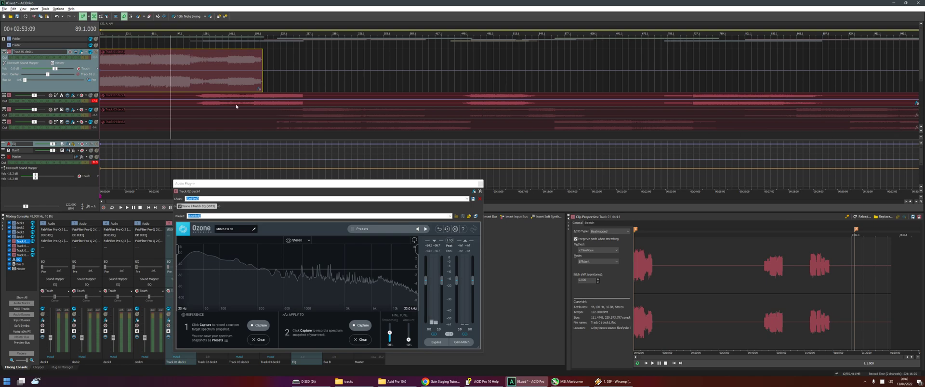
left_click_drag(212, 100, 213, 92)
left_click(208, 97)
- Examine the help's audio signal flow diagram from event gain processing through Track FX, track volume, sends and the master bus
key("alt+Tab")
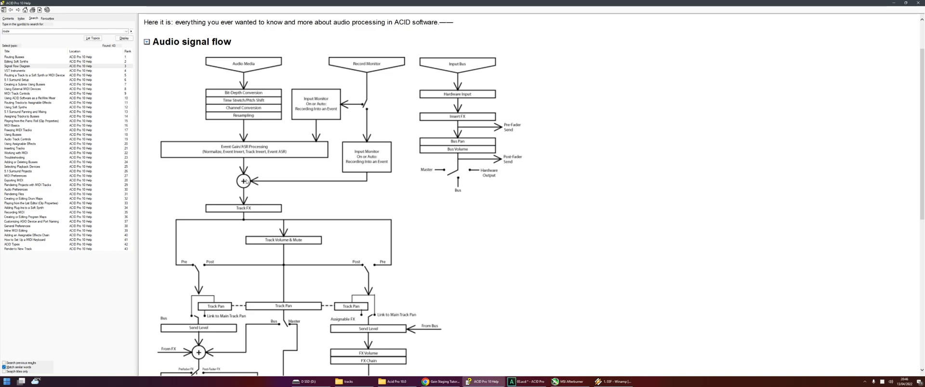
key("alt+Tab")
key("alt+Tab")
scroll(291, 244, "down", 3)
scroll(292, 245, "down", 6)
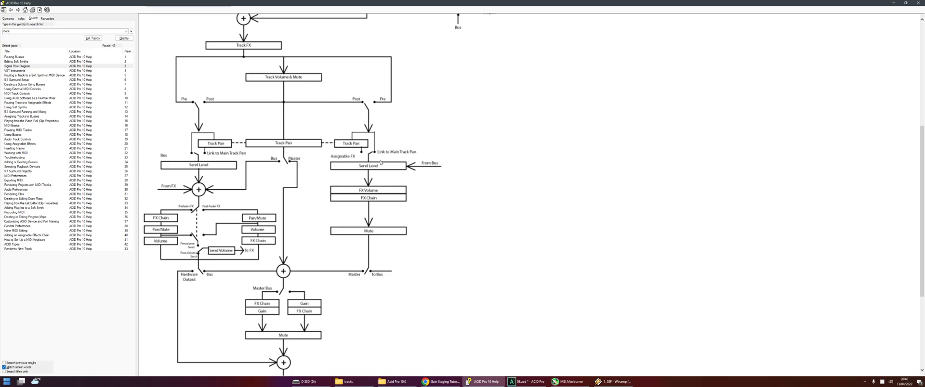
scroll(289, 154, "up", 6)
scroll(229, 148, "down", 3)
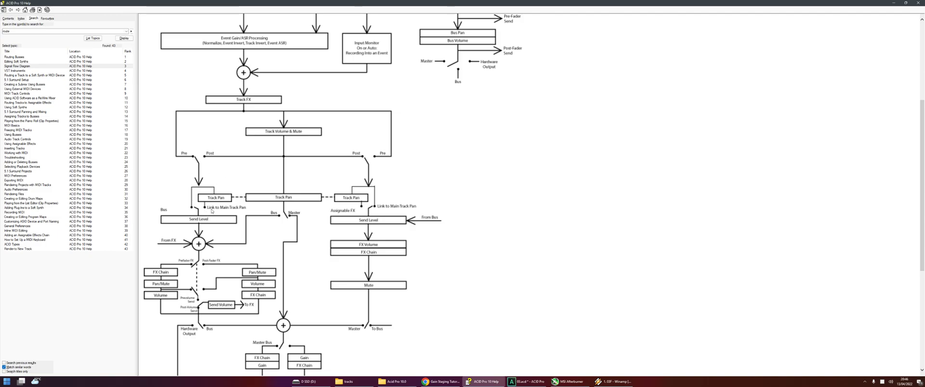
scroll(238, 180, "up", 5)
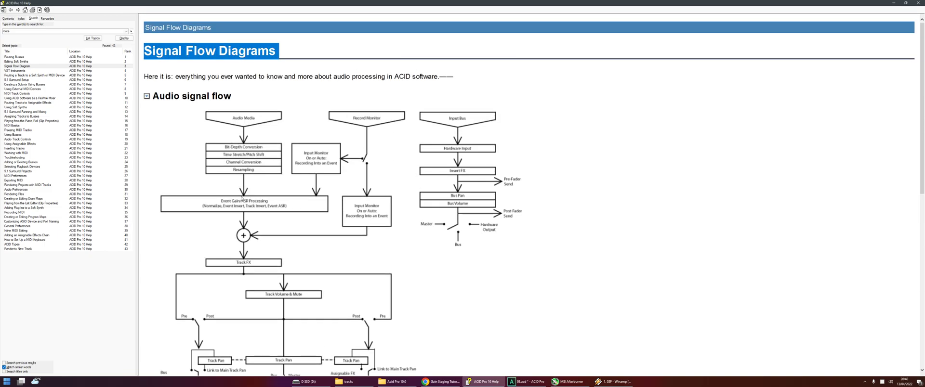
- Compare the ACID Pro project with the help's signal flow diagram, examining the track volume, pre/post send and bus routing stages
key("alt+Tab")
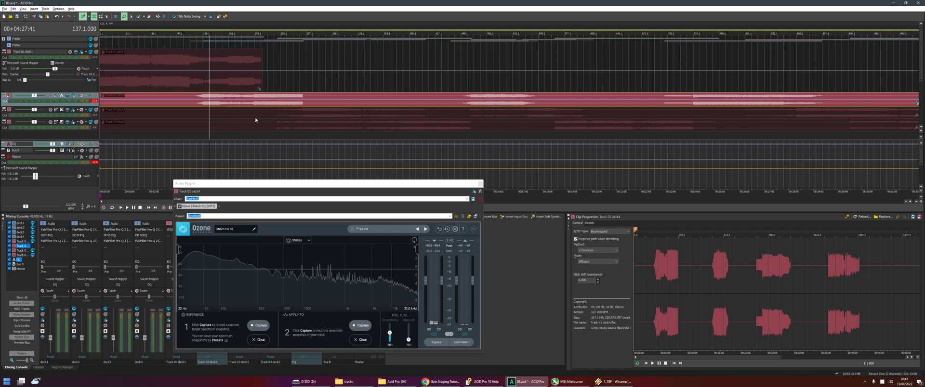
key("alt+Tab")
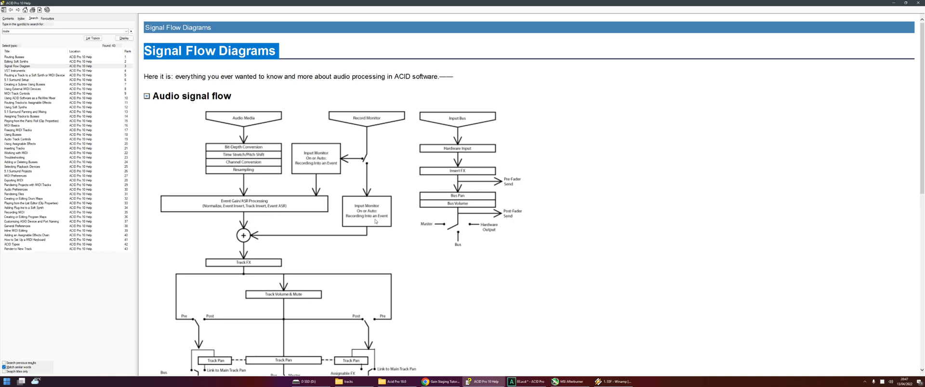
key("alt+Tab")
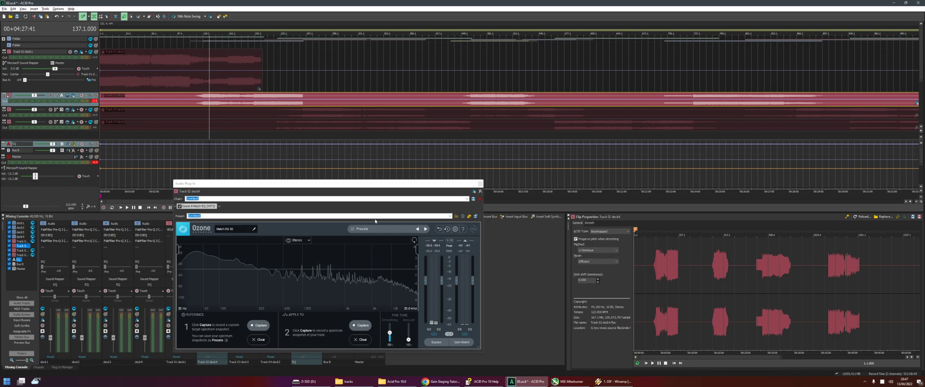
key("alt+Tab")
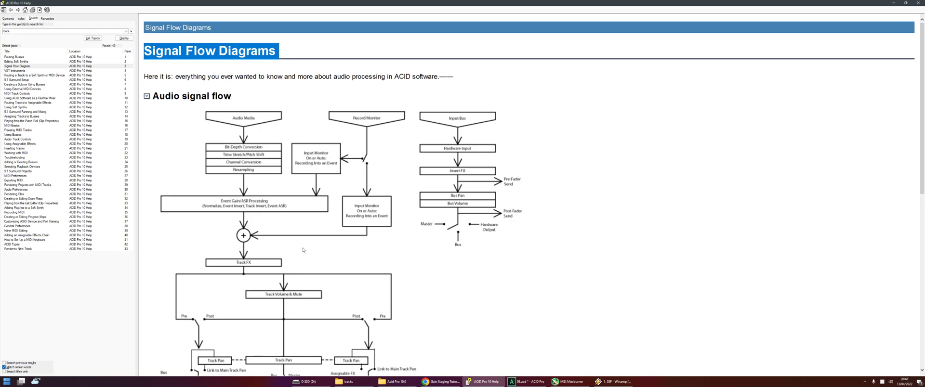
scroll(302, 252, "down", 3)
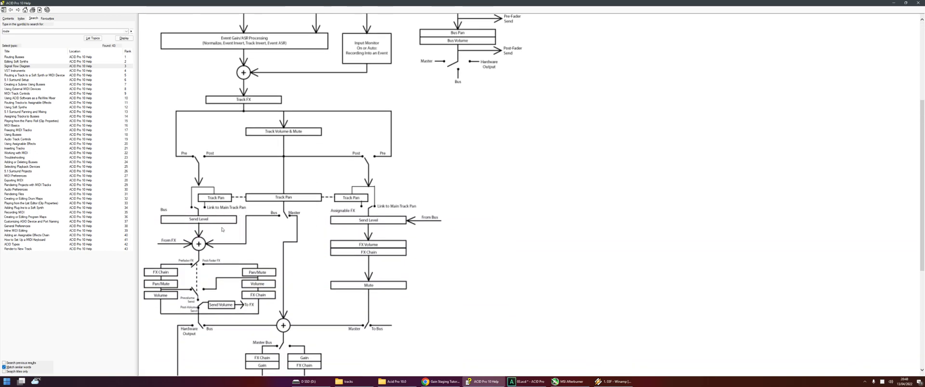
scroll(222, 229, "up", 1)
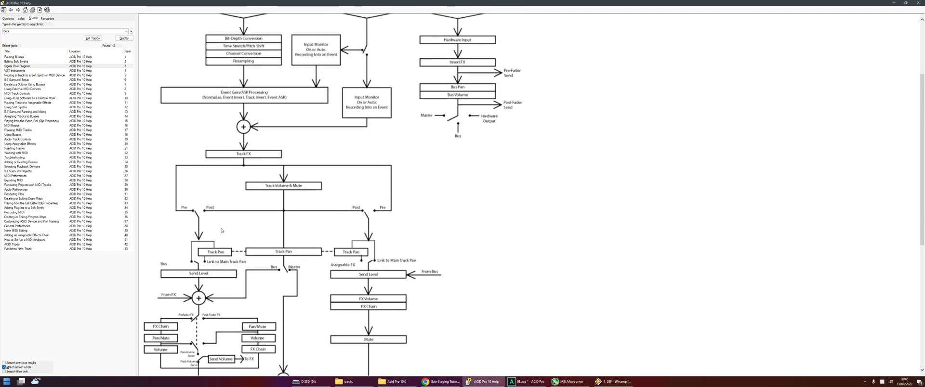
scroll(221, 230, "up", 2)
scroll(221, 230, "down", 4)
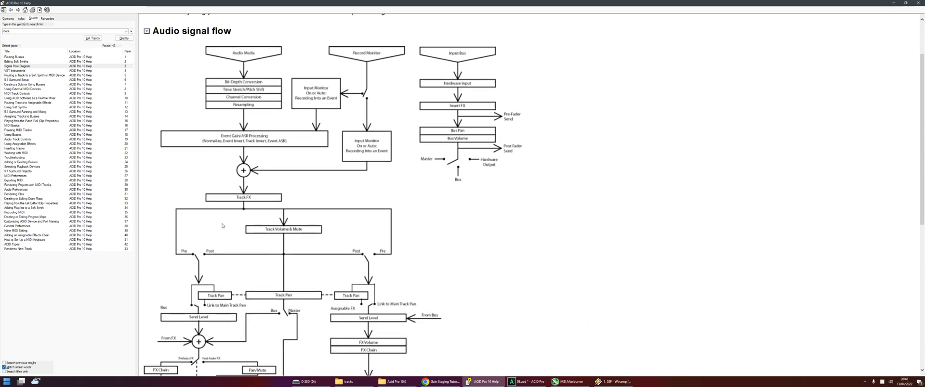
scroll(211, 190, "up", 1)
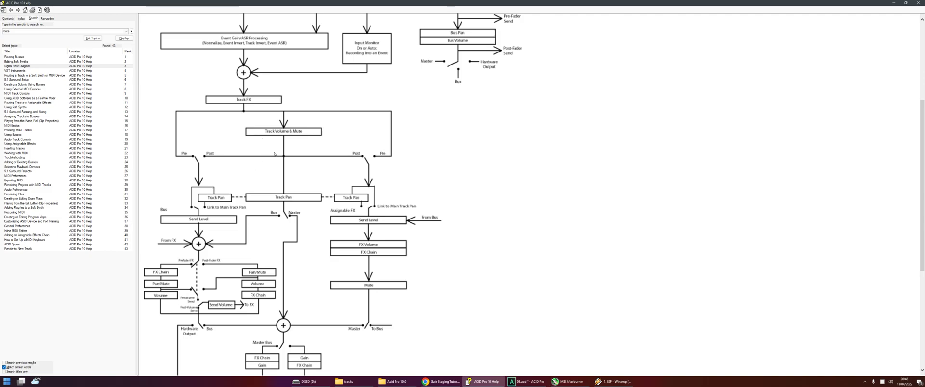
scroll(275, 183, "up", 2)
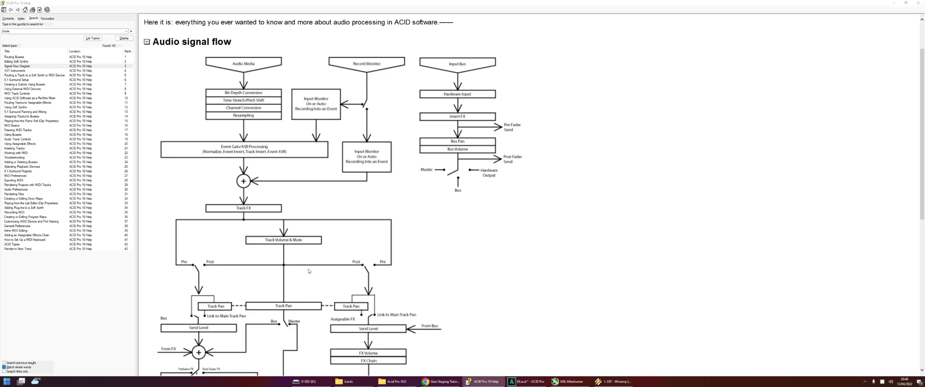
- Switch back to ACID Pro, show the Plug-In Manager and move the Audio Plug-In window so the plug-in names are uncovered
key("alt+Tab")
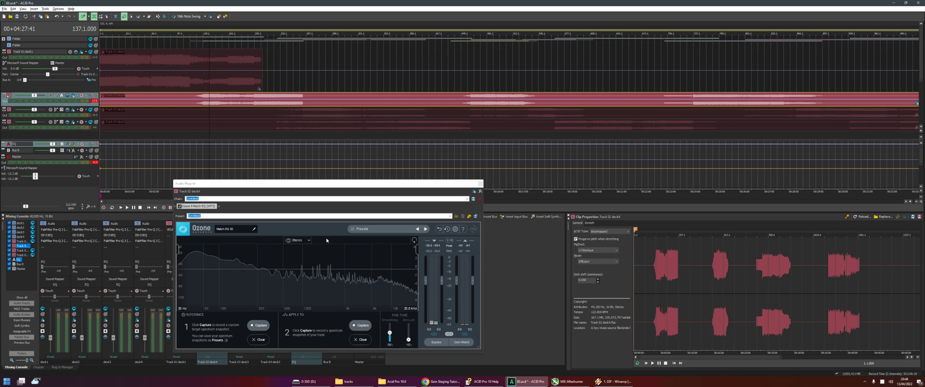
left_click(62, 367)
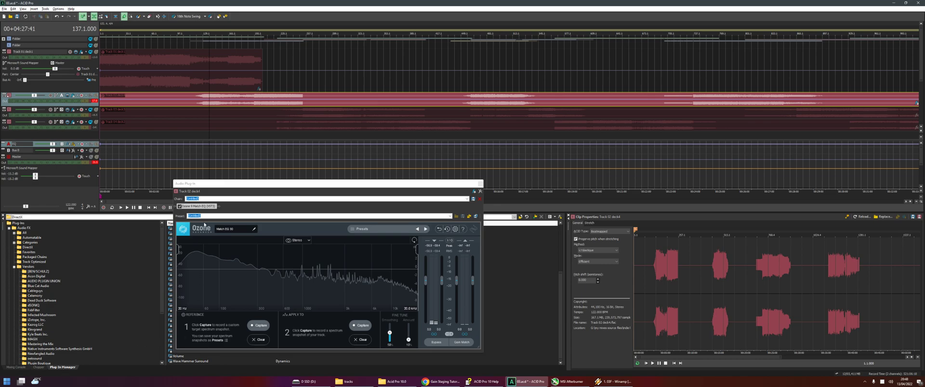
left_click_drag(216, 186, 248, 191)
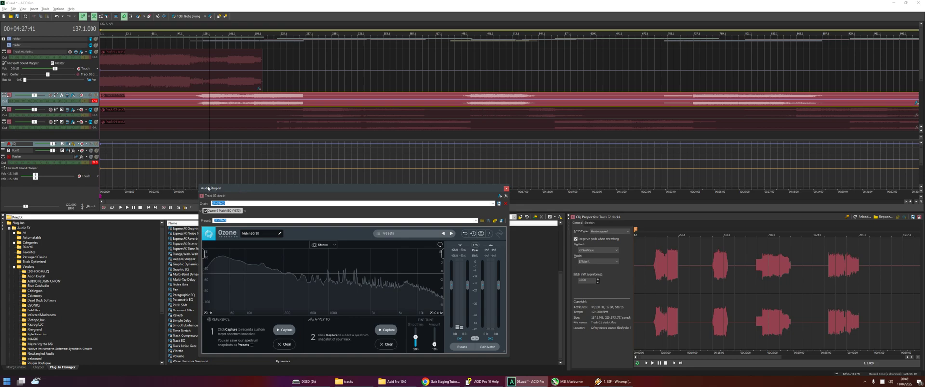
left_click_drag(211, 190, 207, 187)
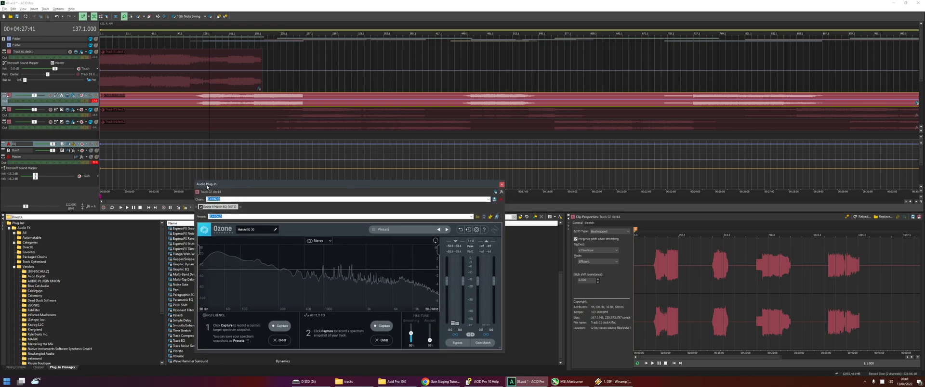
- Add the DirectX Volume plug-in ahead of Ozone 9 Match EQ in the open Track 02 deck4 effects chain
left_click(28, 247)
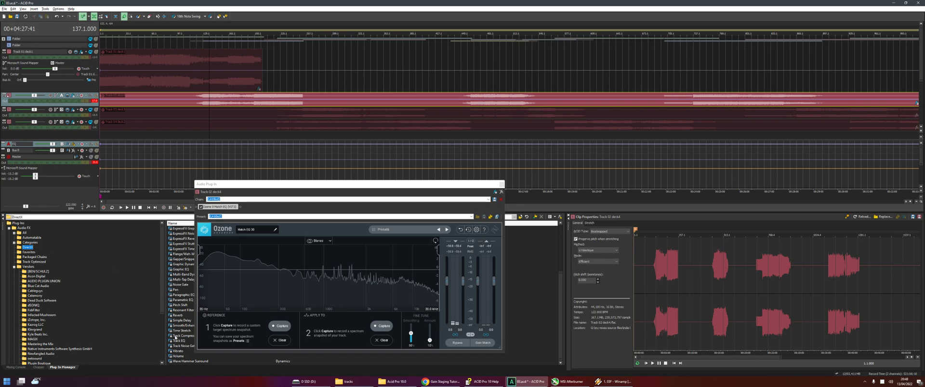
left_click(179, 357)
mouse_move(180, 358)
left_mouse_down()
mouse_move(207, 226)
mouse_move(197, 209)
mouse_move(183, 357)
left_mouse_up()
left_click(205, 339)
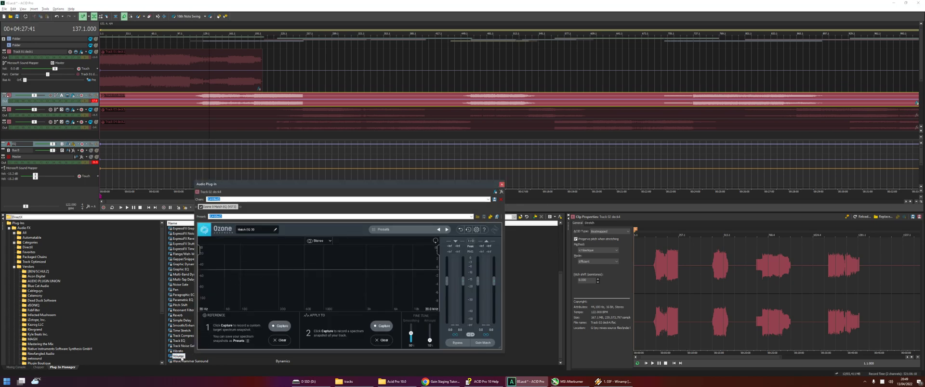
left_click_drag(181, 357, 201, 210)
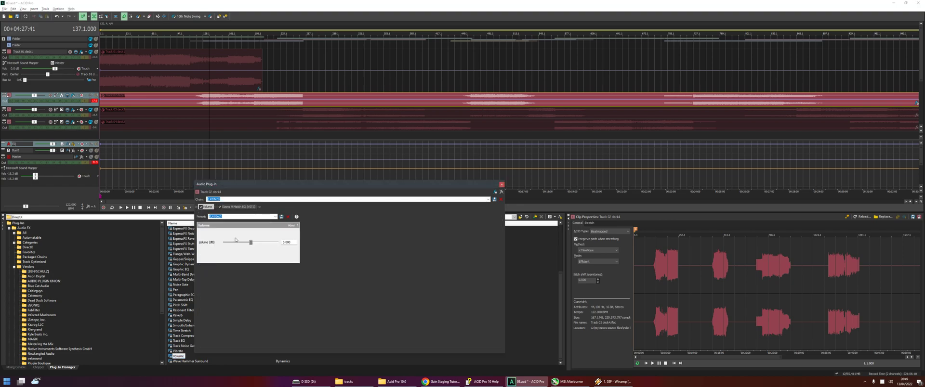
- Try lowering the Volume plug-in's level, reset it to its default, and display Ozone 9 Match EQ in the chain
left_click_drag(252, 244, 245, 245)
double_click(245, 245)
left_click_drag(251, 242, 246, 247)
double_click(247, 243)
left_click(246, 208)
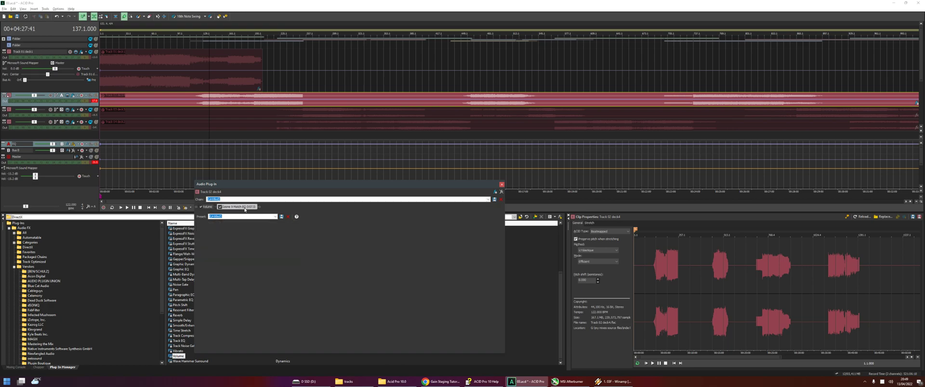
- Place the cursor at bar 257, open Track 02 deck4's track effects chain and add a Volume plug-in ahead of Track EQ
left_click(305, 103)
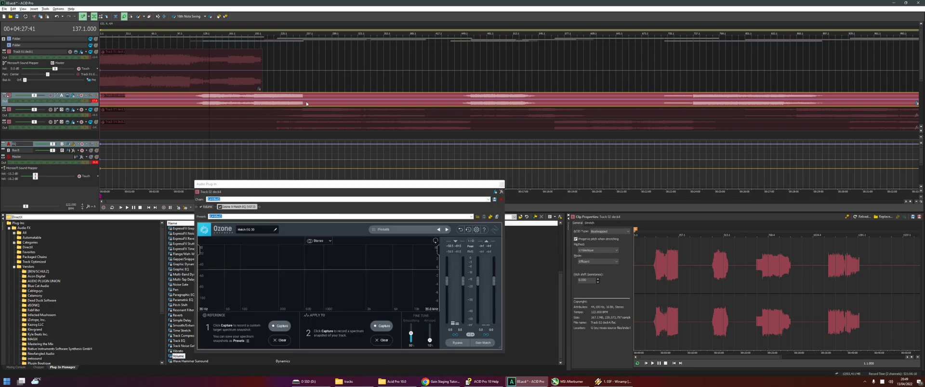
left_click(306, 103)
left_click(73, 98)
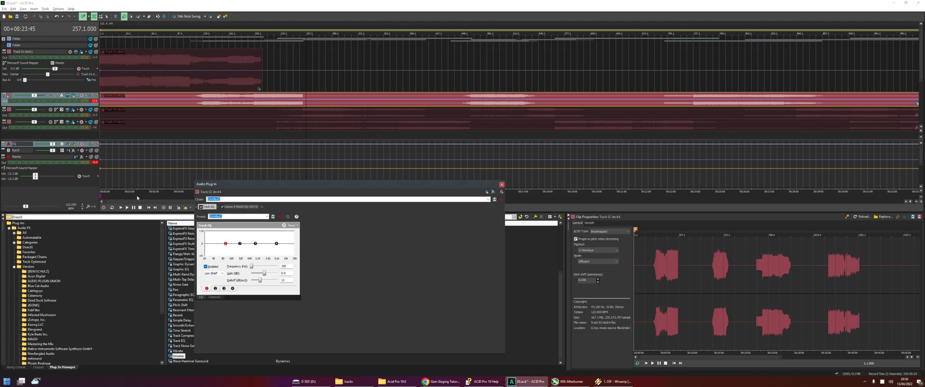
left_click_drag(178, 356, 199, 210)
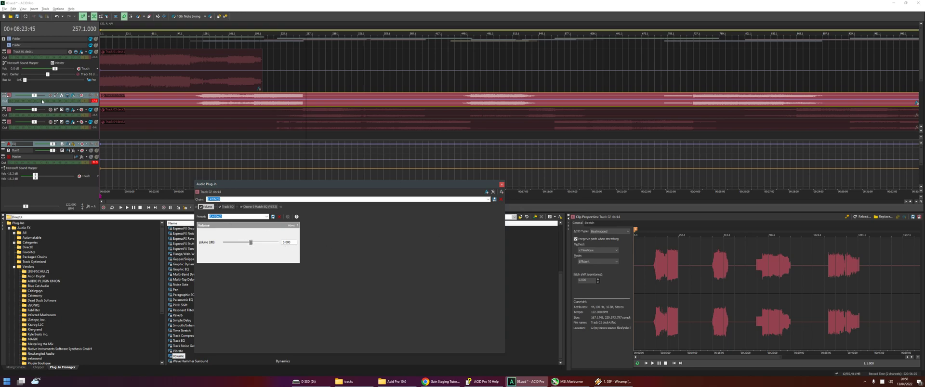
- Enable automation of the track chain's Volume parameter, and remove that Volume plug-in from the Track 02 deck4 chain
left_click(500, 192)
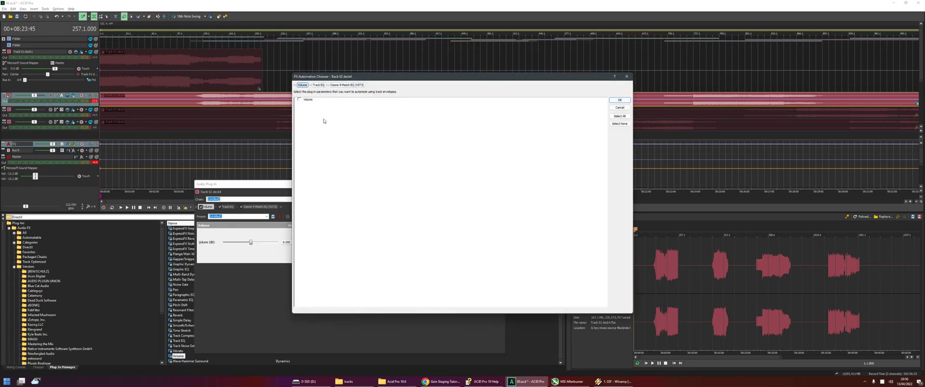
left_click(304, 101)
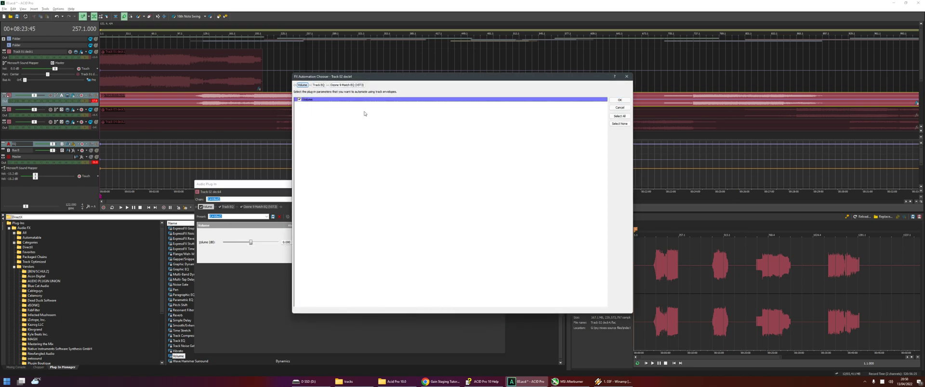
left_click(625, 101)
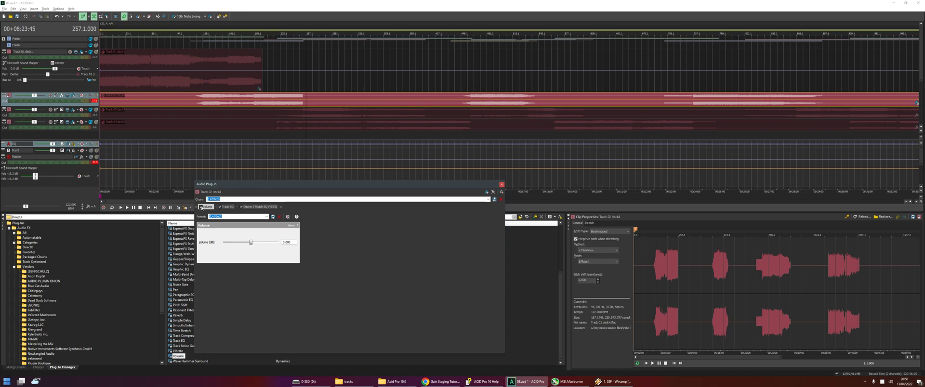
left_click(501, 192)
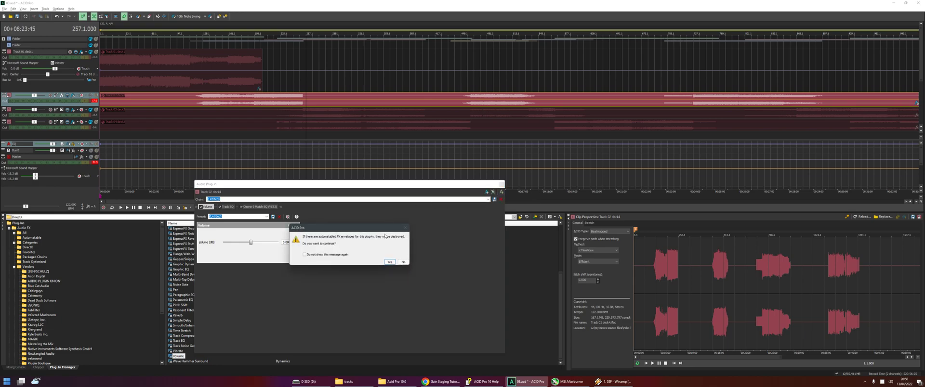
left_click(404, 262)
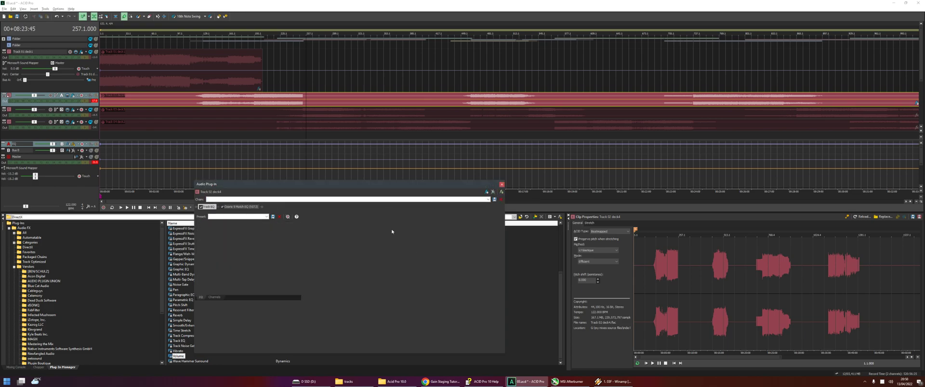
- Open the EQ bus's effects chain and play from bar 129, pulling Track 02 deck4's volume fader down and restoring it to check the Ozone meters
left_click(74, 146)
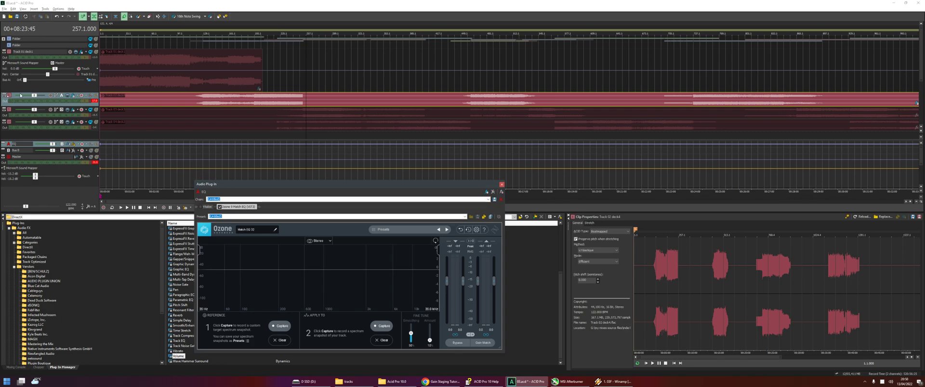
left_click(206, 104)
key("space")
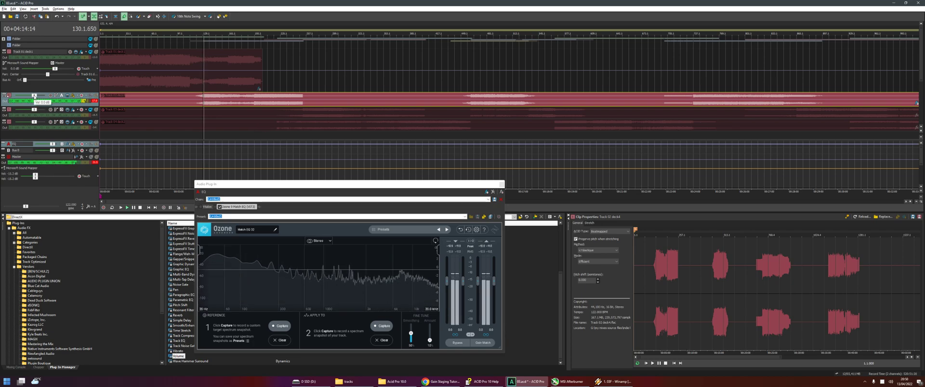
left_click_drag(34, 95, 13, 98)
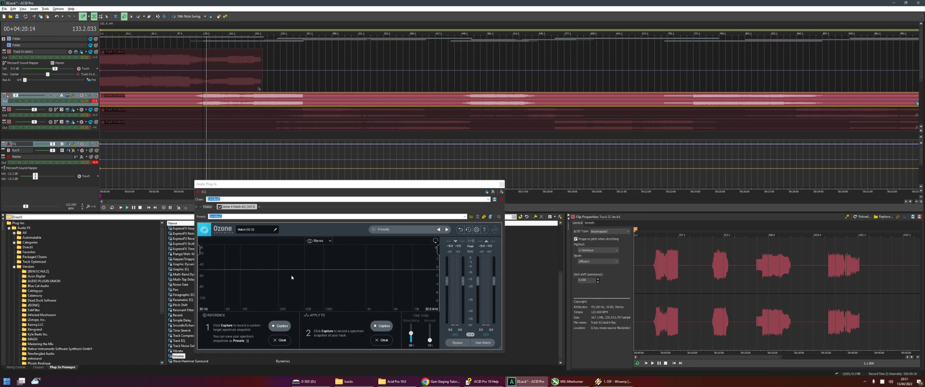
left_click_drag(16, 95, 34, 95)
key("space")
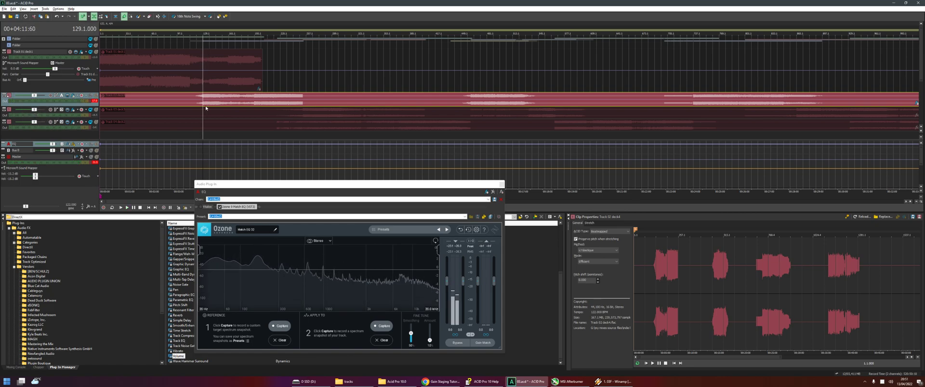
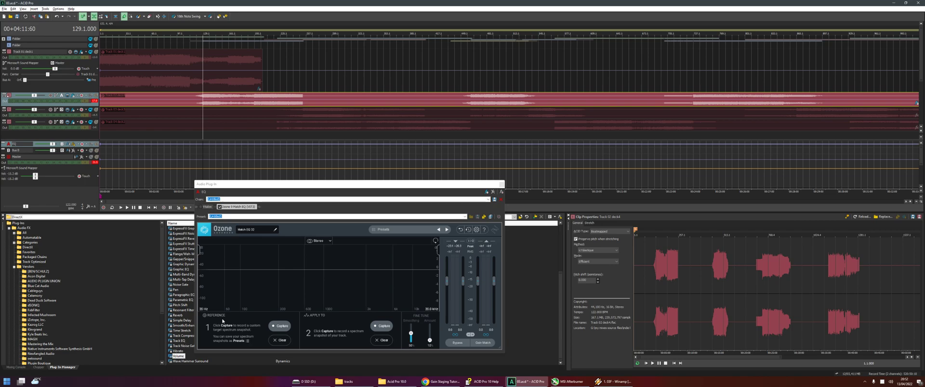
- Switch to ACID Pro 10 Help and review the audio signal flow diagram down to the hardware output, returning to its beginning
left_click(483, 381)
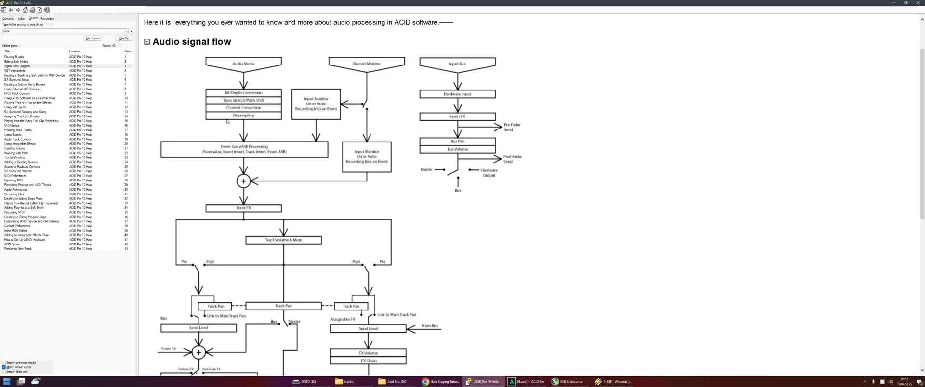
scroll(276, 224, "down", 3)
scroll(281, 224, "down", 2)
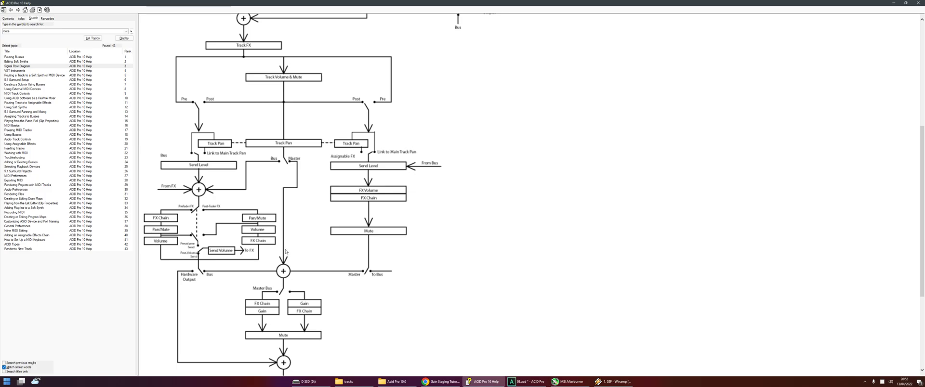
scroll(287, 249, "down", 4)
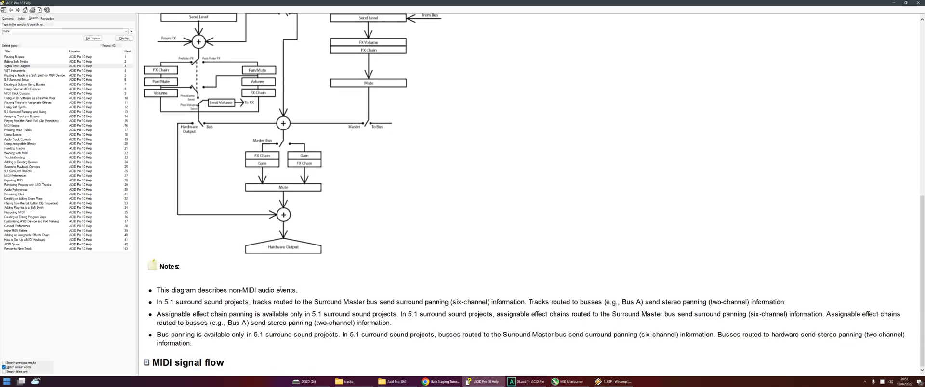
scroll(280, 289, "up", 12)
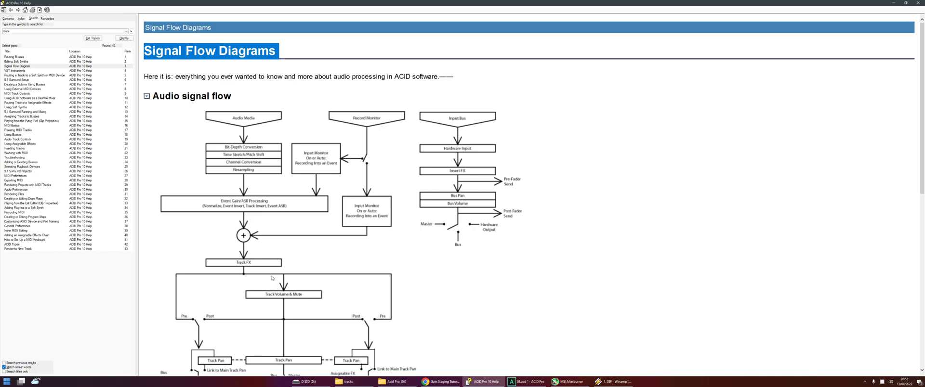